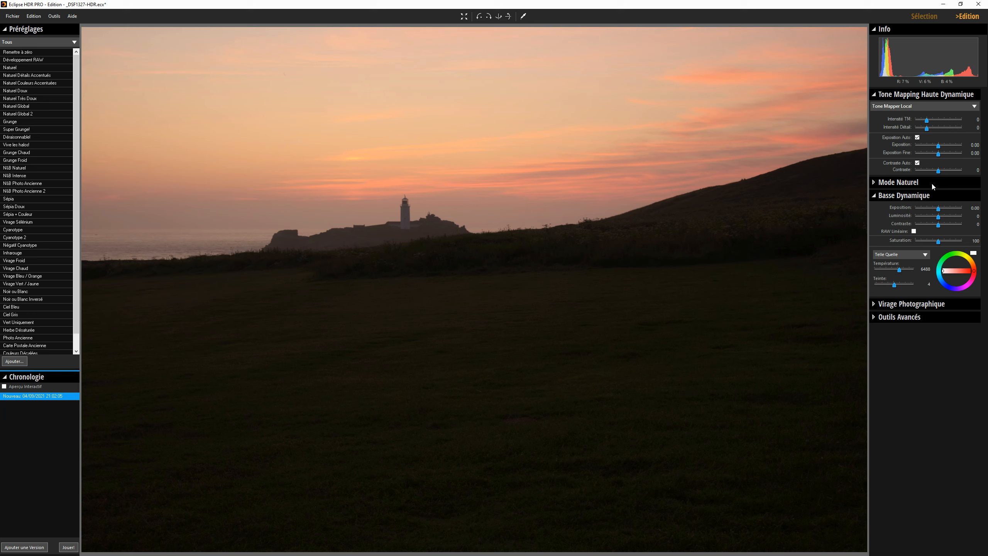
- Expand the Mode Naturel, Virage Photographique and Outils Avancés sections and review the available adjustments
left_click(873, 182)
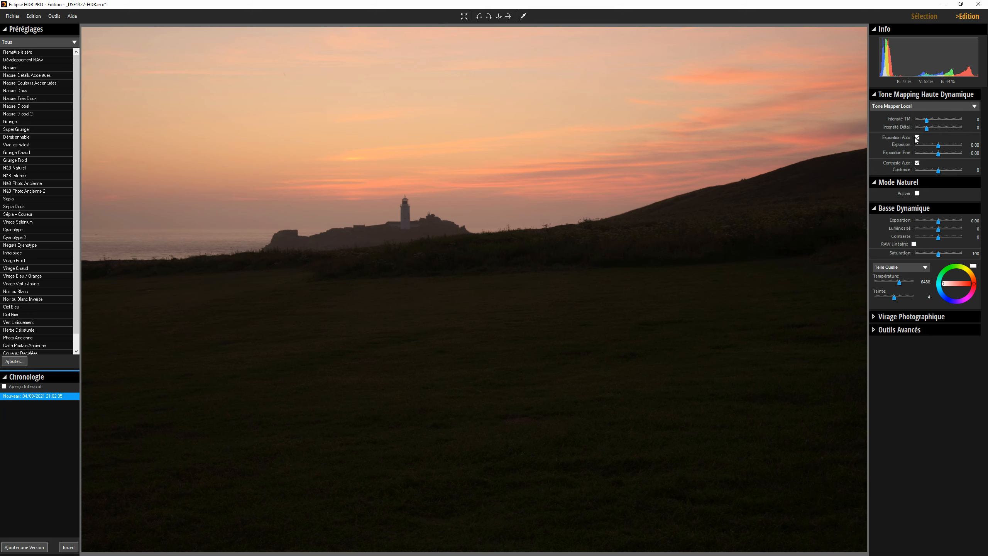
left_click(874, 317)
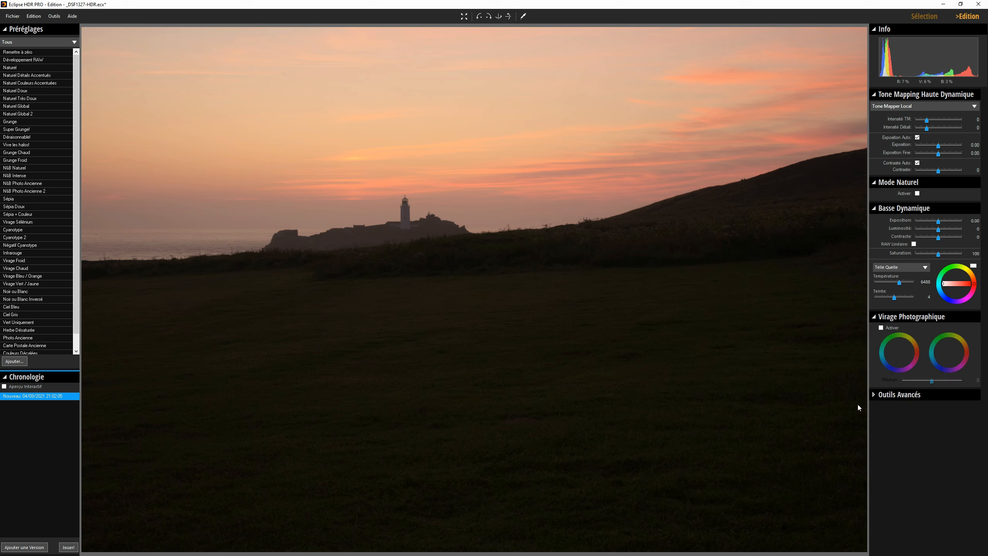
left_click(873, 394)
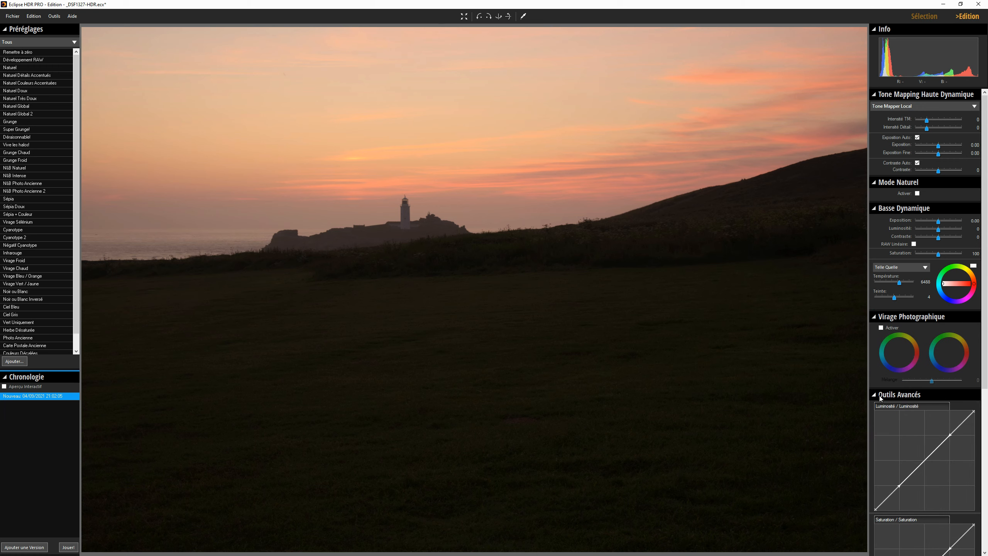
scroll(907, 405, "down", 5)
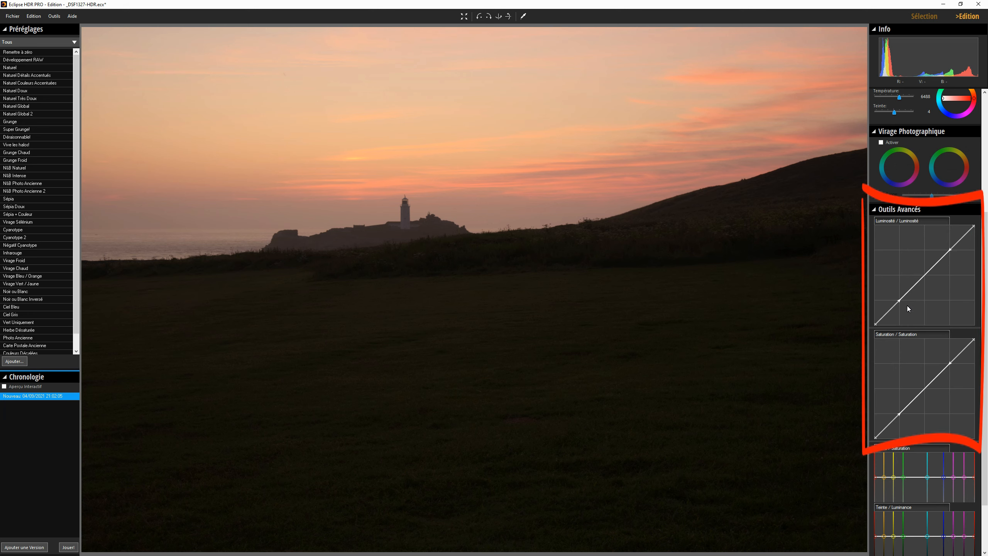
scroll(898, 373, "down", 3)
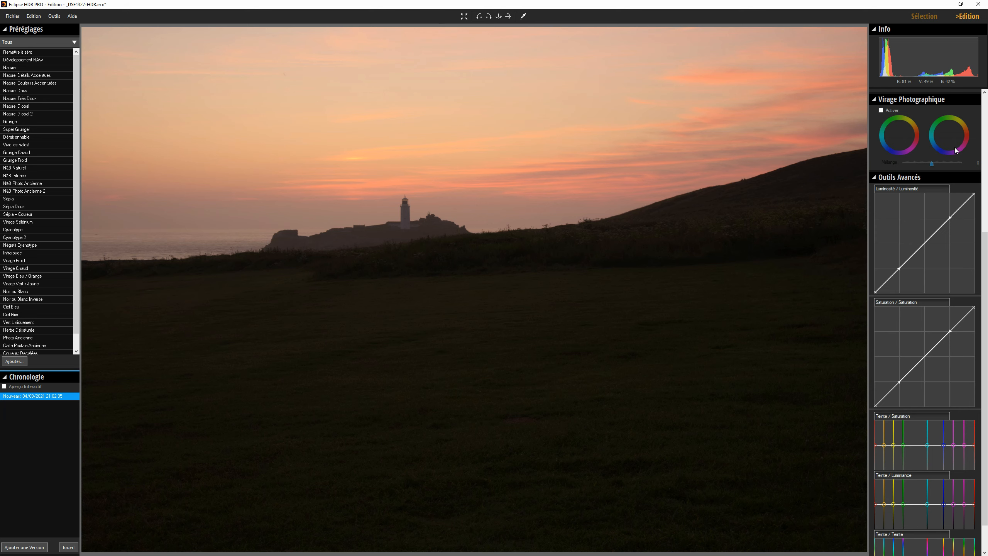
scroll(954, 147, "up", 5)
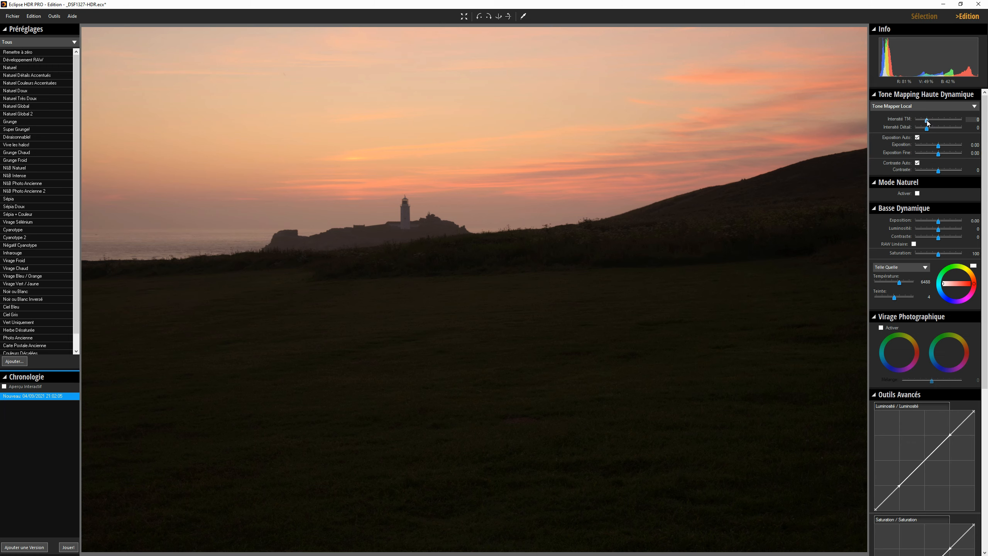
- Adjust the local tone mapper to TM intensity 21, detail intensity 33, exposure -0.93, fine exposure -0.10 and contrast -2
left_click_drag(926, 120, 937, 118)
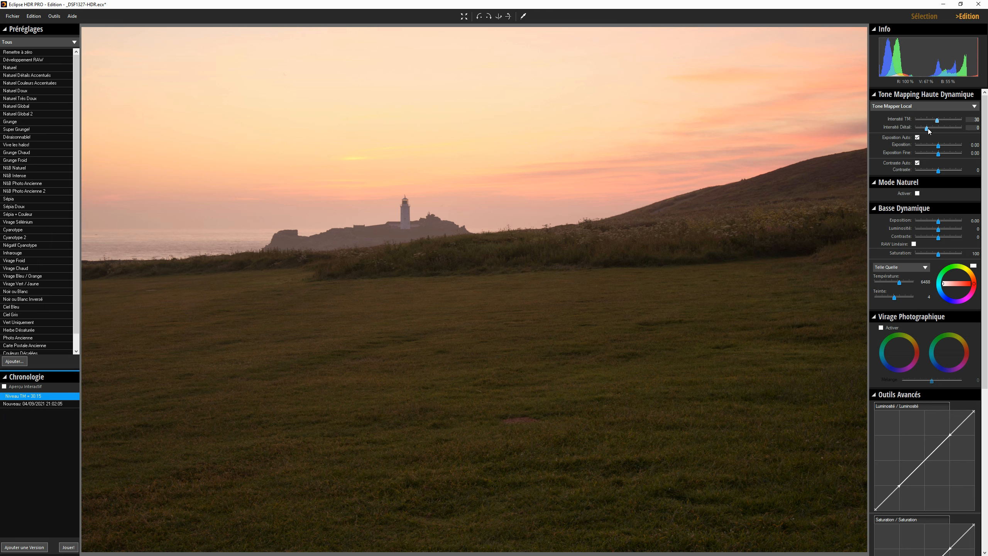
left_click_drag(929, 128, 940, 128)
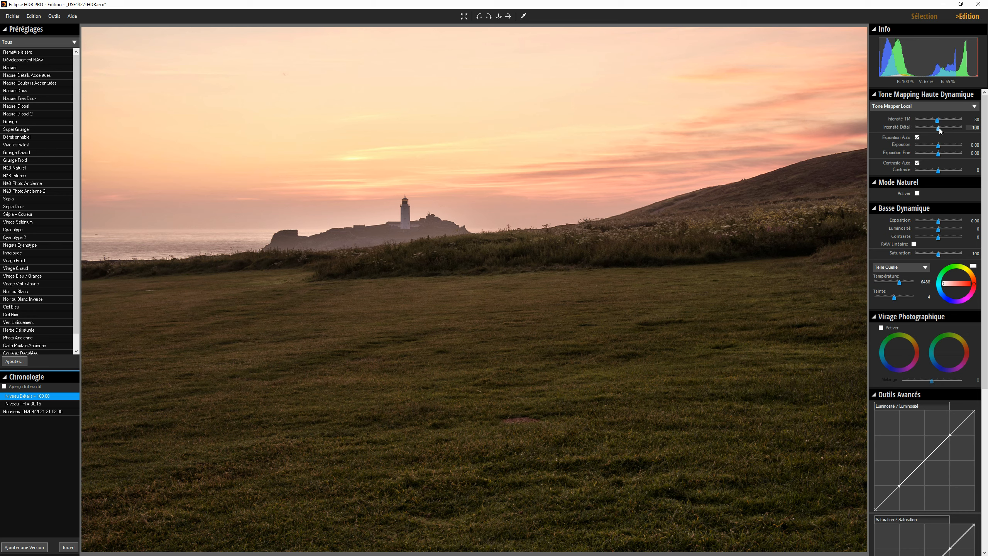
mouse_move(940, 130)
left_mouse_down()
mouse_move(925, 131)
mouse_move(958, 130)
mouse_move(916, 132)
mouse_move(937, 134)
mouse_move(923, 123)
mouse_move(949, 123)
mouse_move(922, 121)
mouse_move(933, 116)
left_mouse_up()
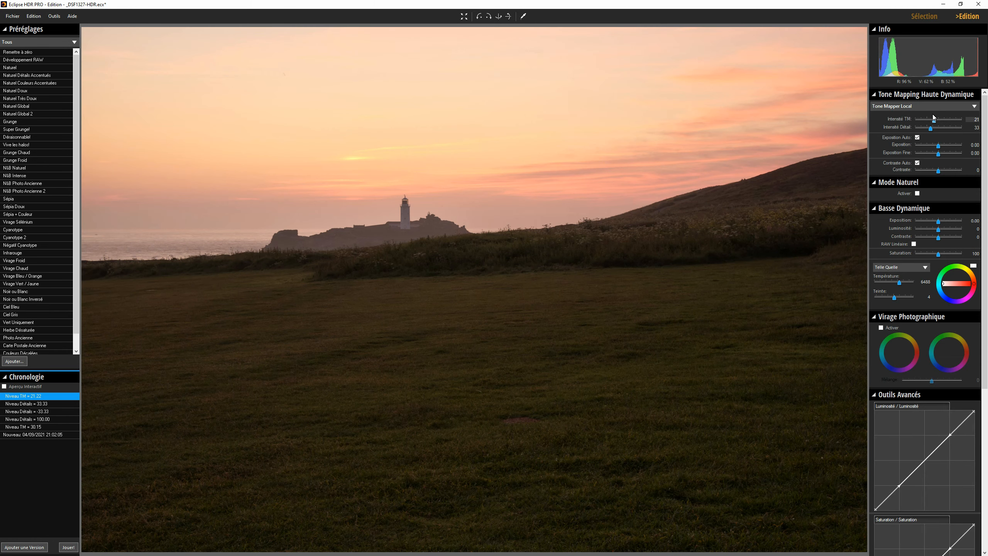
mouse_move(937, 171)
left_mouse_down()
mouse_move(924, 171)
mouse_move(940, 170)
mouse_move(931, 169)
mouse_move(942, 167)
mouse_move(942, 146)
mouse_move(937, 156)
left_mouse_up()
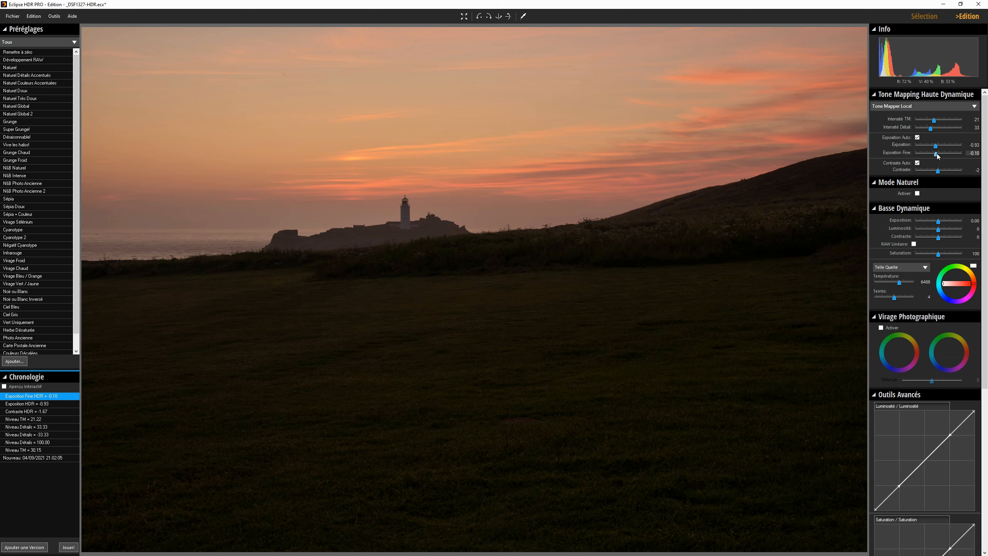
- Enable Mode Naturel and the linear RAW curve, switching the RAW curve off and on again to compare
left_click(917, 194)
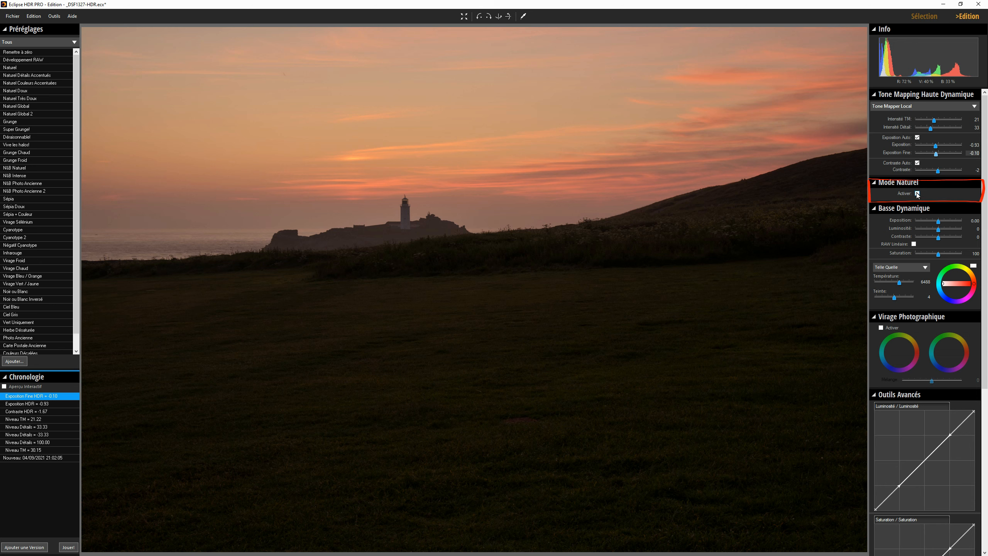
left_click(913, 244)
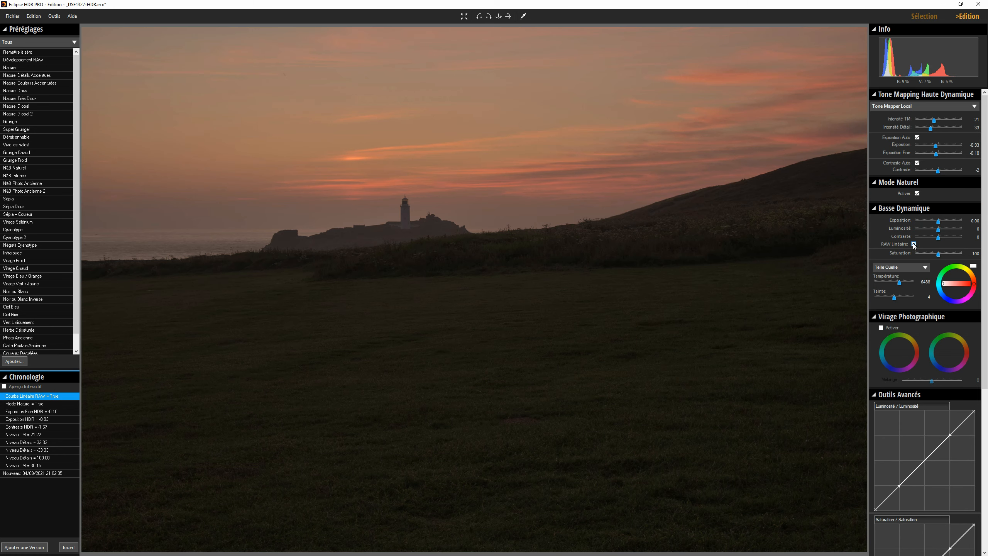
left_click(914, 244)
left_click(913, 244)
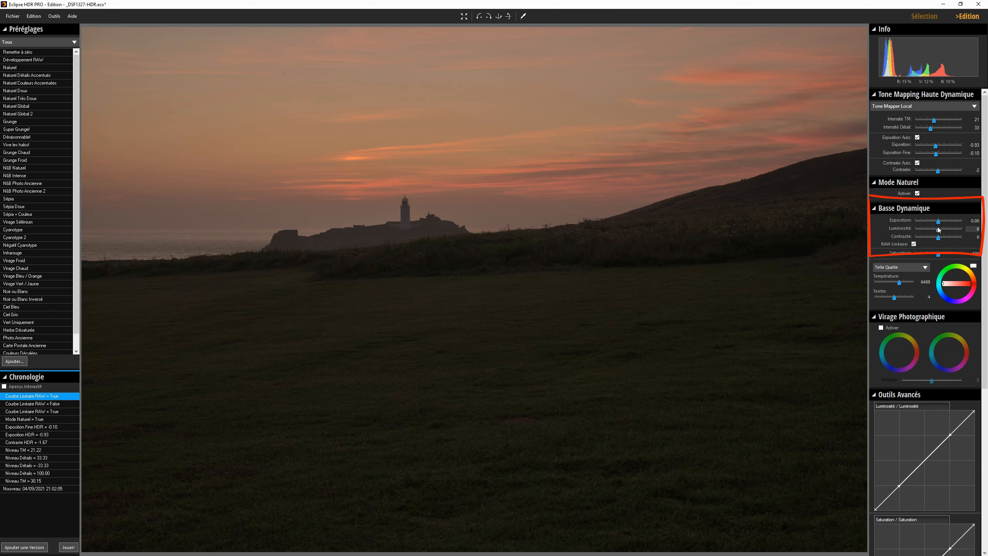
- Set the Basse Dynamique exposure to 0.53, brightness to 53 and contrast to 5, and the tone mapper's TM intensity to 3 and detail to 40
left_click_drag(940, 232, 940, 222)
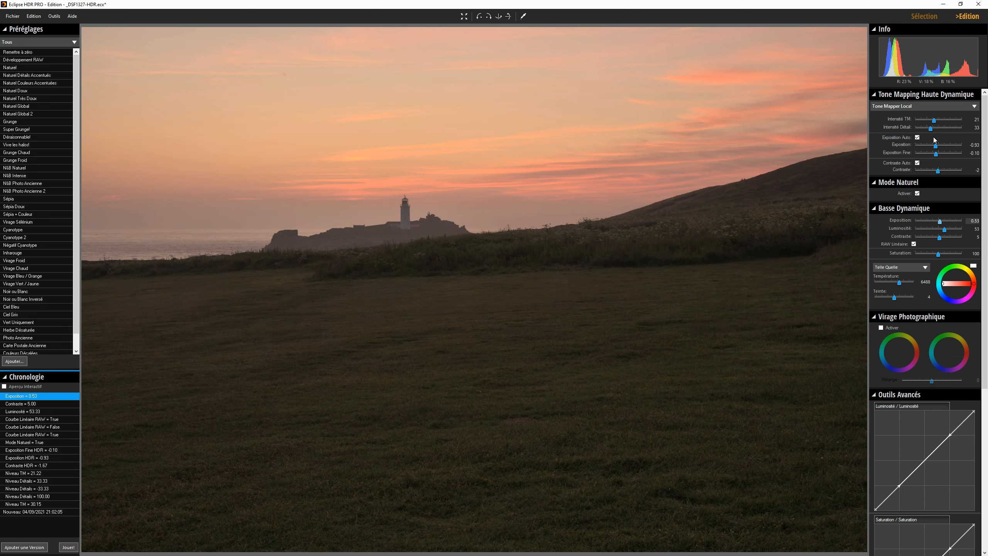
mouse_move(934, 120)
left_mouse_down()
mouse_move(925, 122)
mouse_move(933, 129)
left_mouse_up()
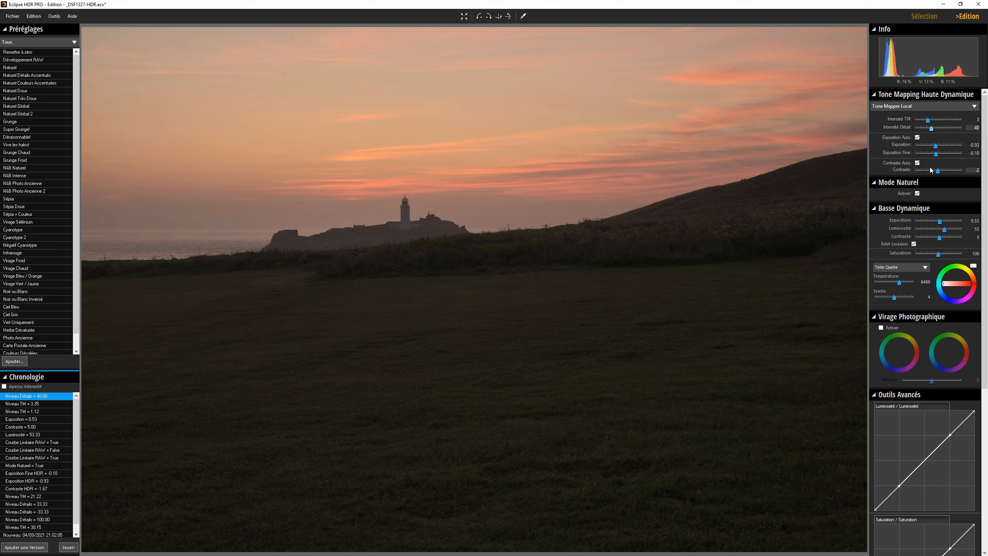
- Play back the edit history and compare the original image state with the latest edit, Niveau Détails = 40.00
left_click(68, 547)
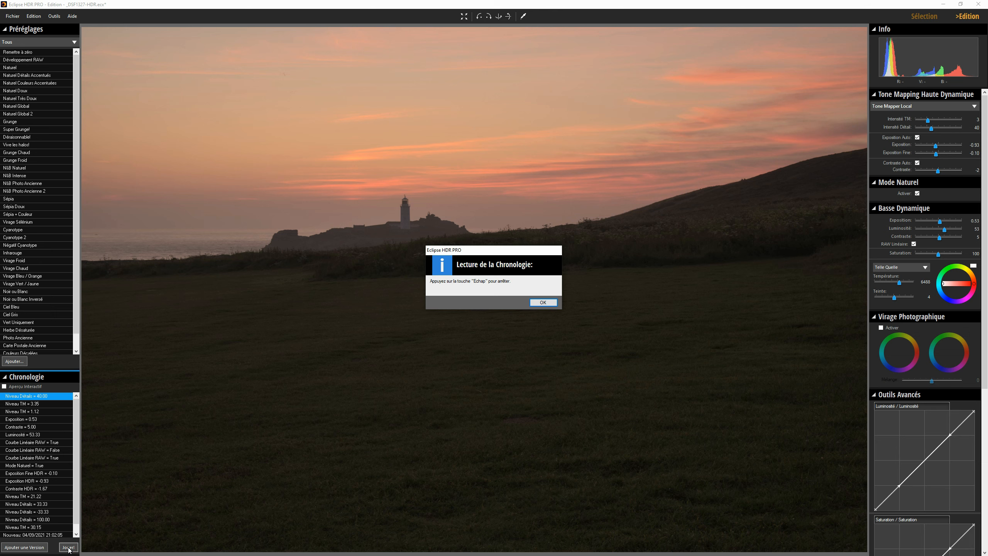
left_click(543, 303)
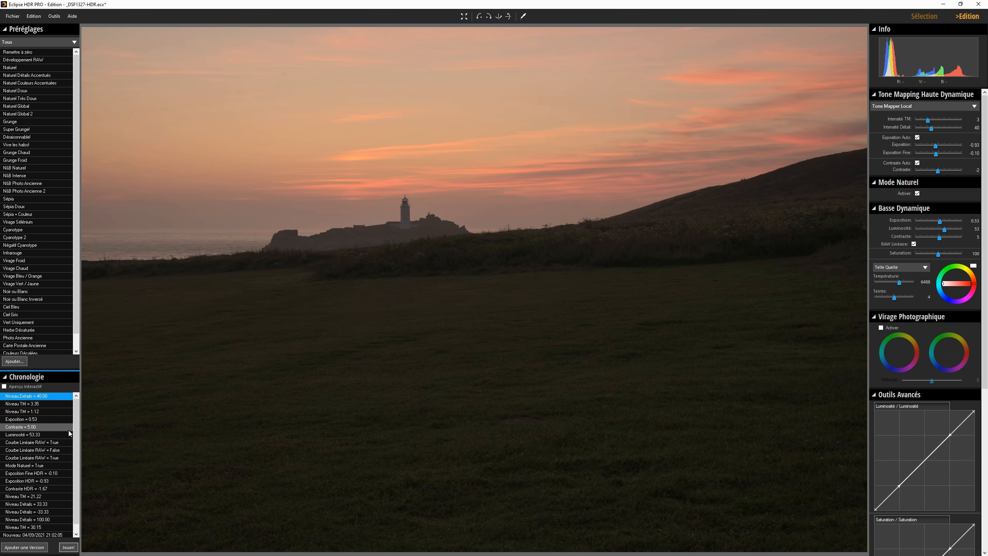
scroll(76, 427, "down", 1)
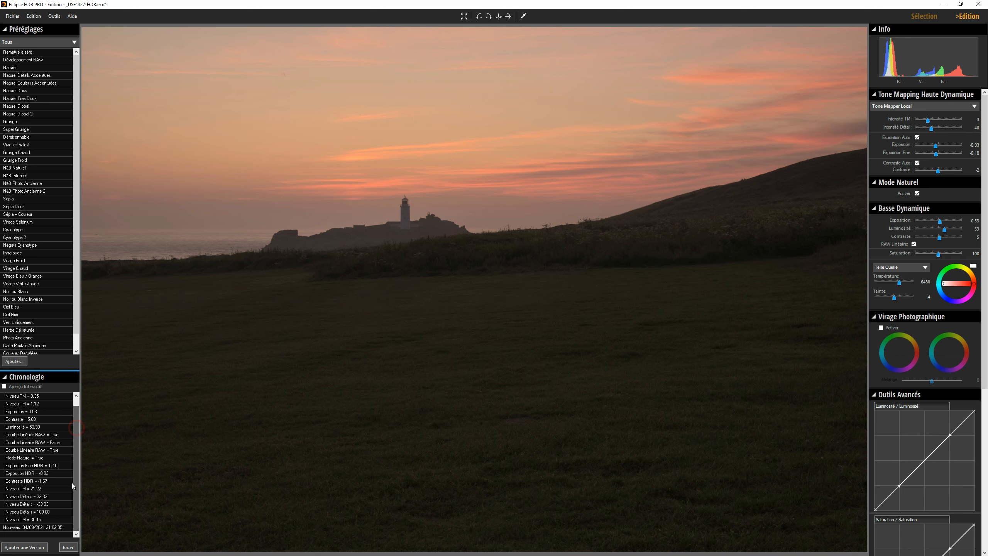
left_click(41, 529)
scroll(73, 447, "up", 1)
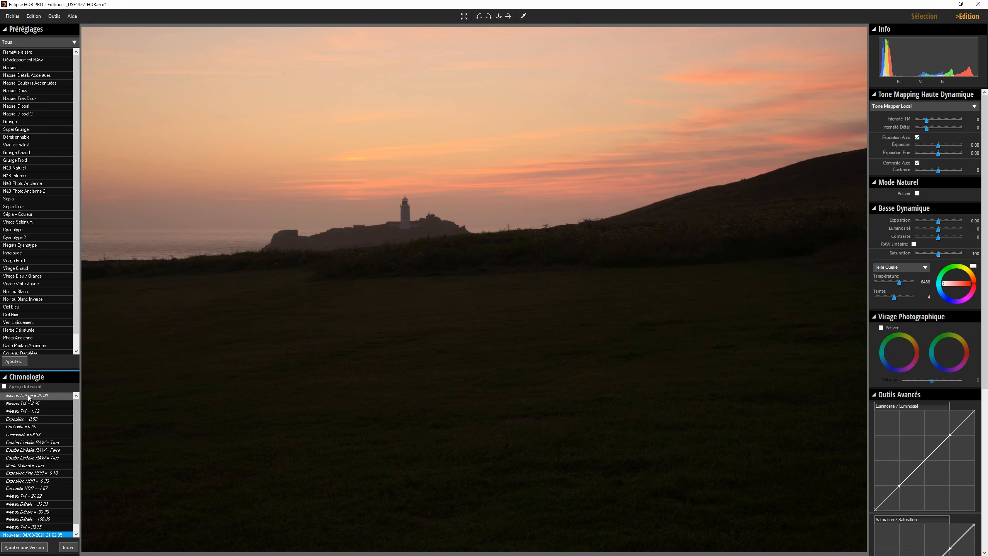
left_click(28, 396)
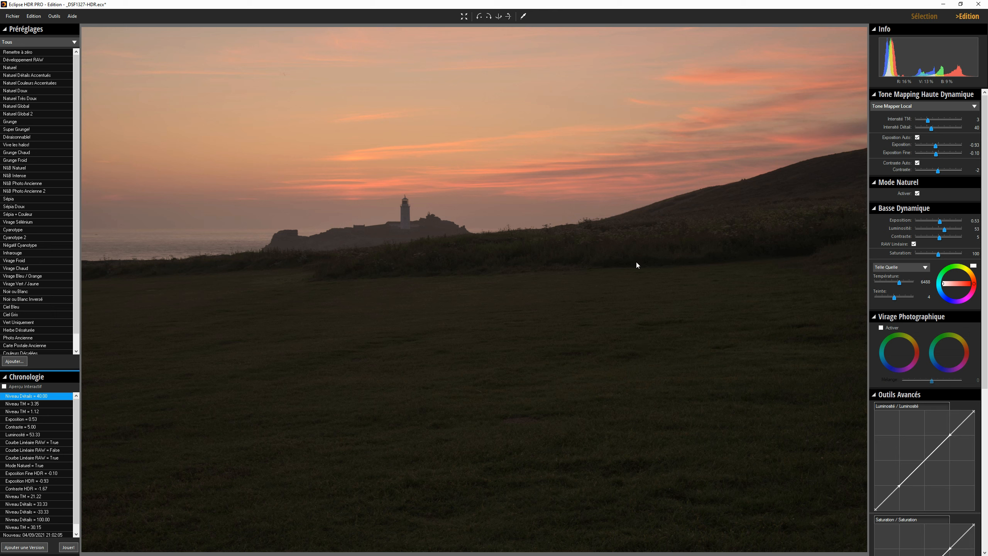
- Sample the white balance from the lighthouse with the eyedropper and check the white balance presets, keeping Personnalisé
left_click(523, 16)
left_click(404, 215)
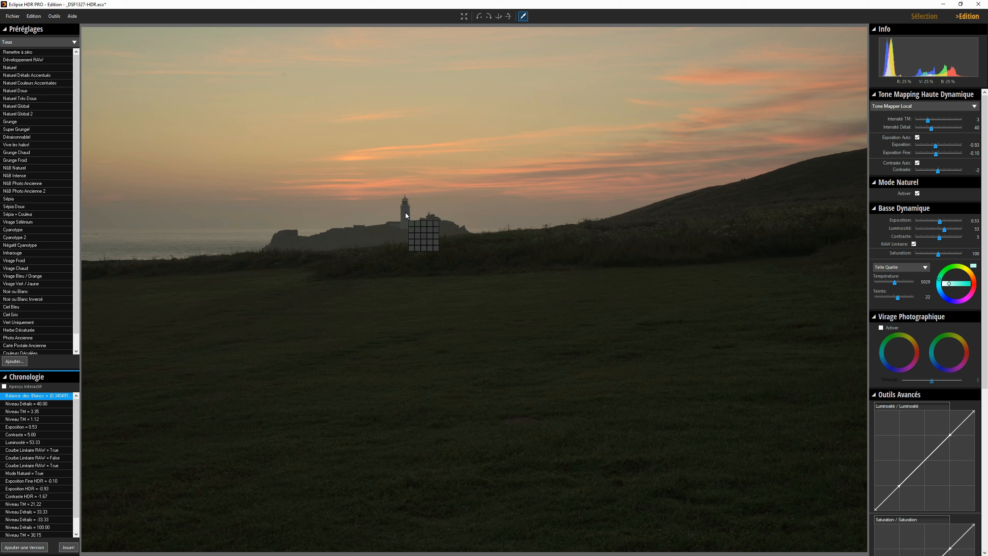
left_click(915, 269)
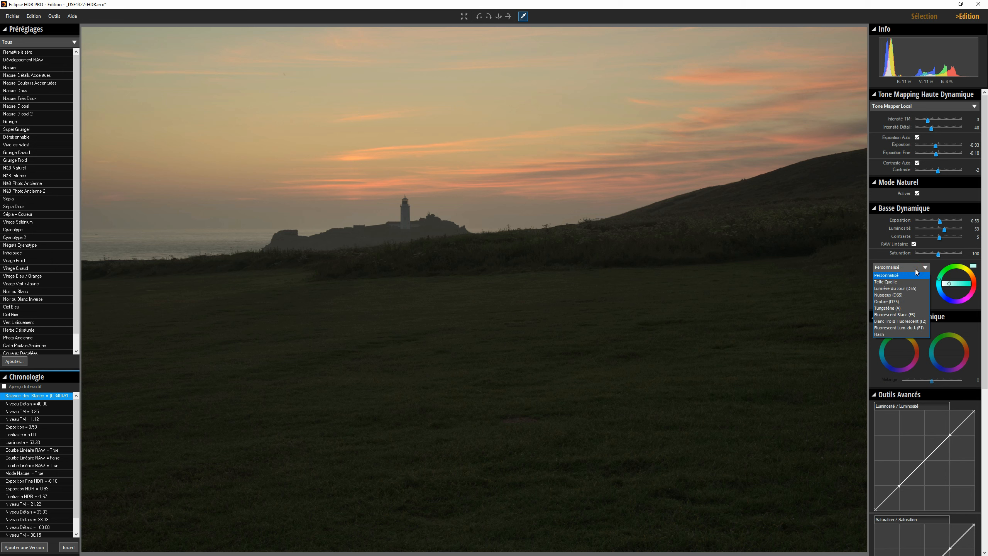
left_click(916, 269)
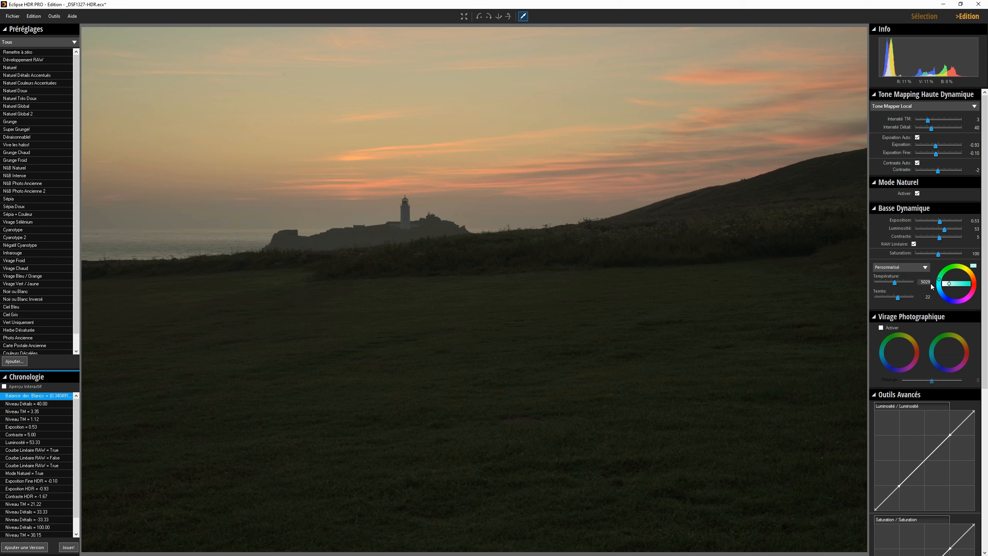
- Shift the white balance on the colour wheel to a cooler cast, with temperature about 3250 and tint 20
left_click(939, 279)
left_click_drag(938, 284, 964, 267)
mouse_move(952, 284)
left_mouse_down()
mouse_move(957, 267)
mouse_move(937, 273)
mouse_move(947, 305)
mouse_move(975, 284)
mouse_move(966, 311)
mouse_move(939, 274)
mouse_move(965, 300)
mouse_move(947, 262)
mouse_move(931, 264)
mouse_move(946, 297)
mouse_move(938, 270)
mouse_move(939, 287)
left_mouse_up()
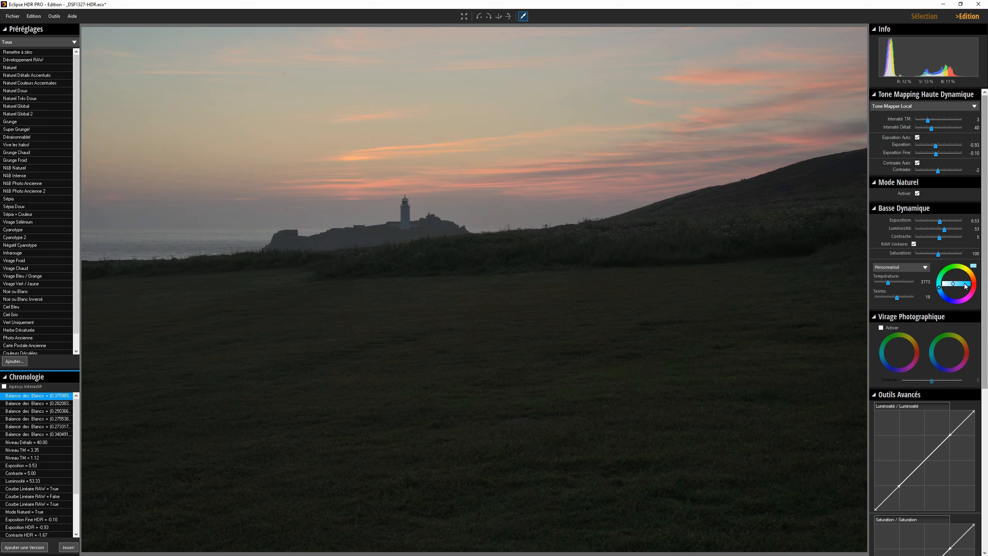
left_click_drag(952, 283, 956, 283)
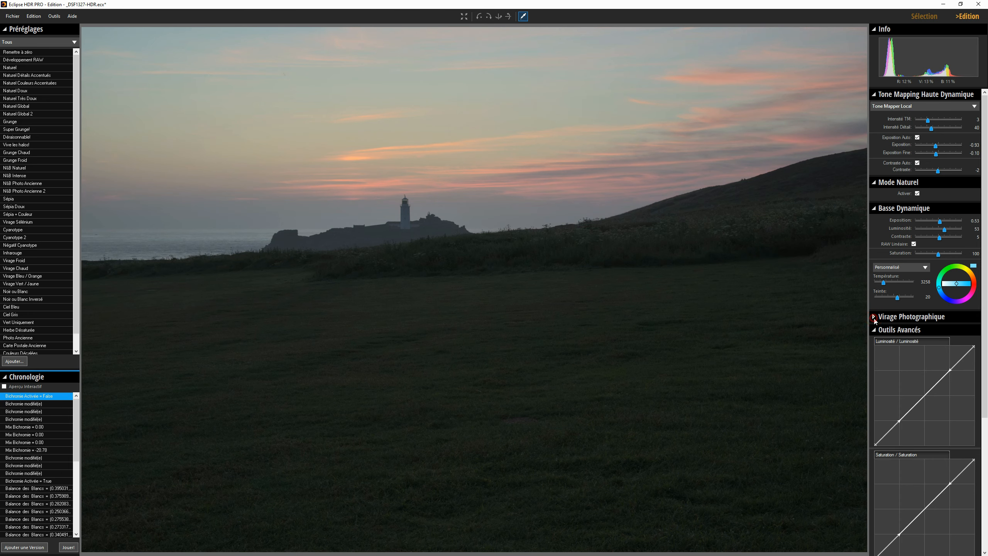
- Switch Virage Photographique on to preview the two-colour toning and switch it back off
left_click(874, 318)
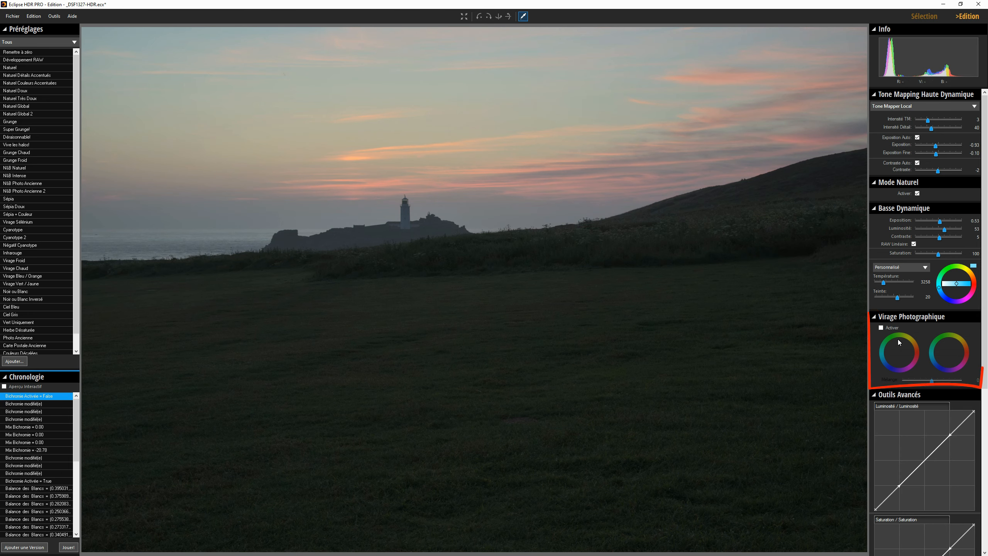
left_click(882, 328)
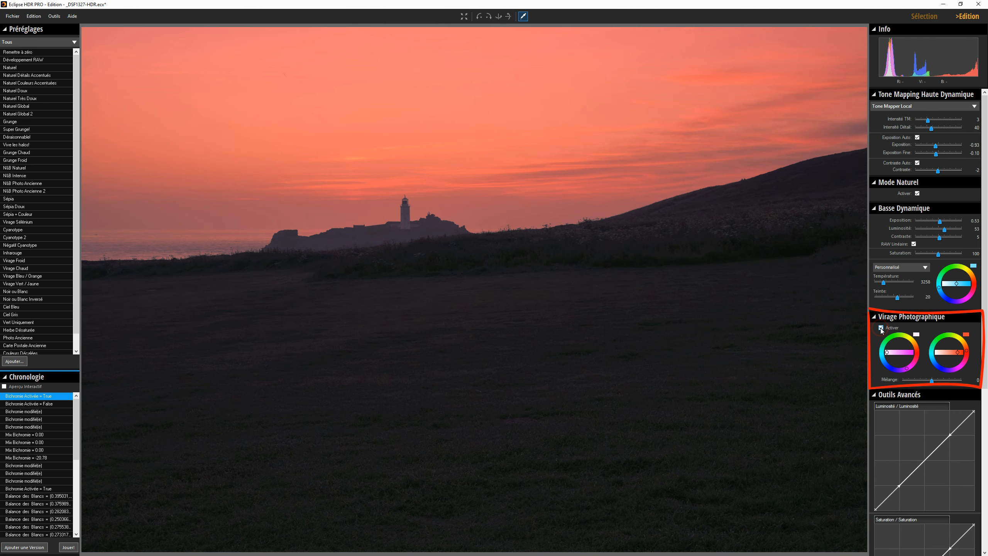
left_click(880, 327)
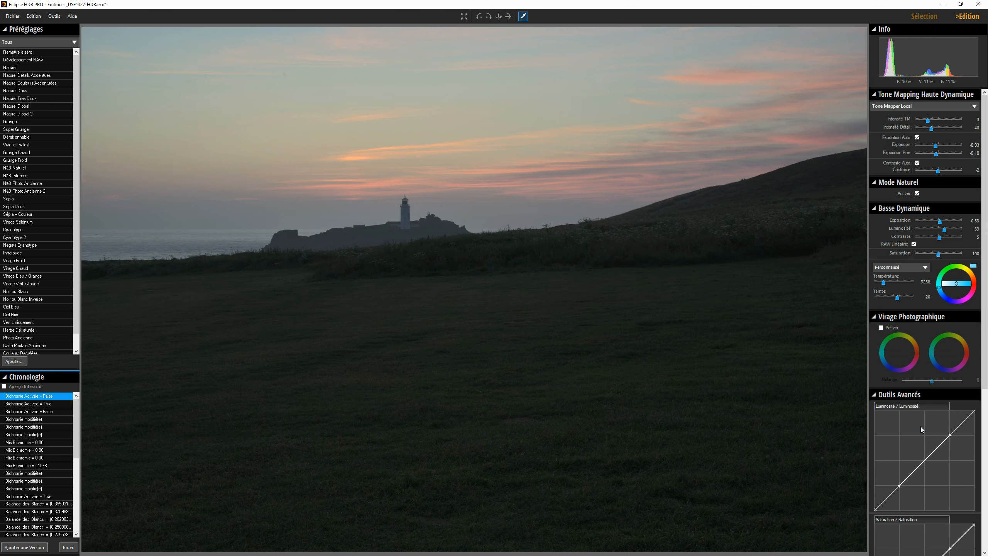
- Reshape the Luminosité curve in Bézier spline mode, raising the shadow handle and lowering the highlight handle
scroll(920, 426, "down", 5)
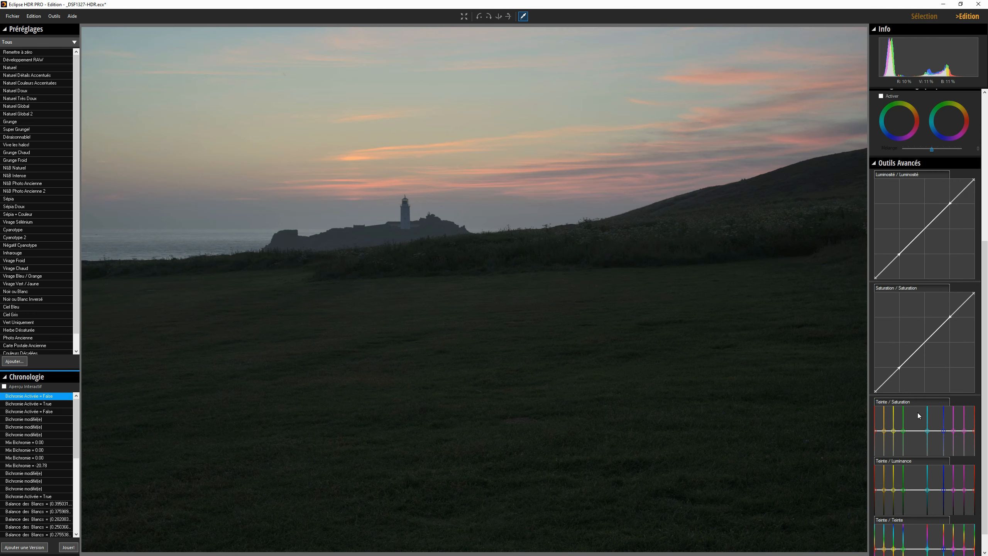
right_click(904, 219)
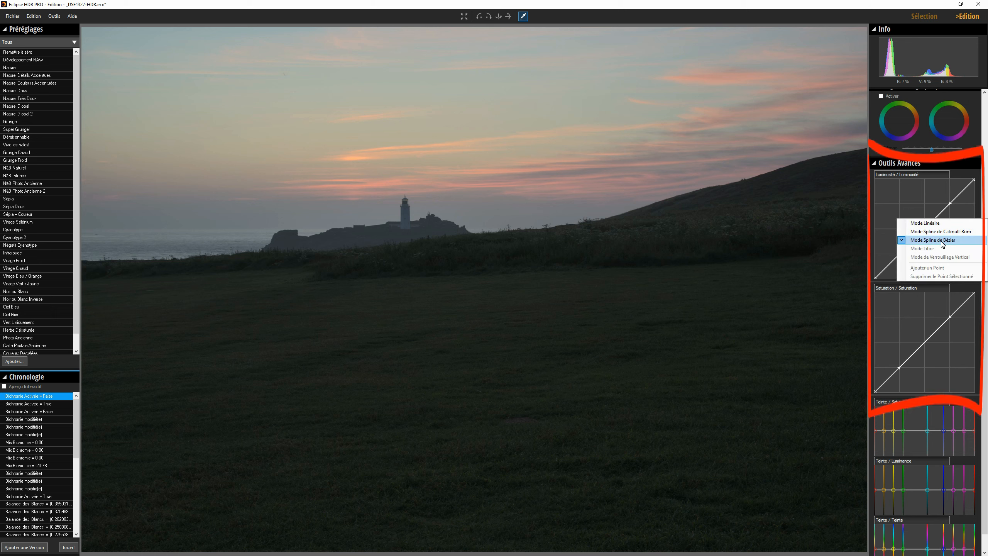
left_click(908, 203)
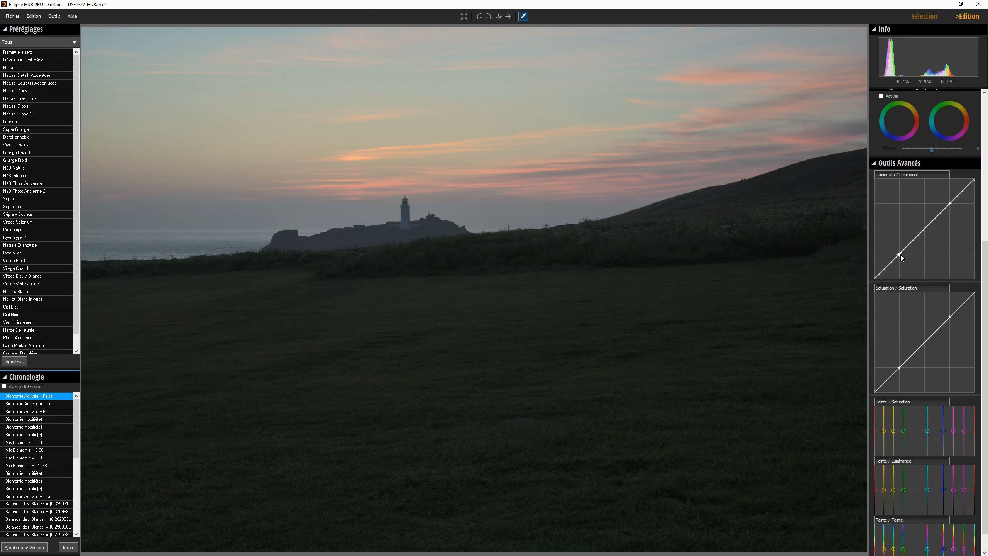
mouse_move(902, 254)
left_mouse_down()
mouse_move(905, 238)
mouse_move(912, 243)
mouse_move(904, 240)
left_mouse_up()
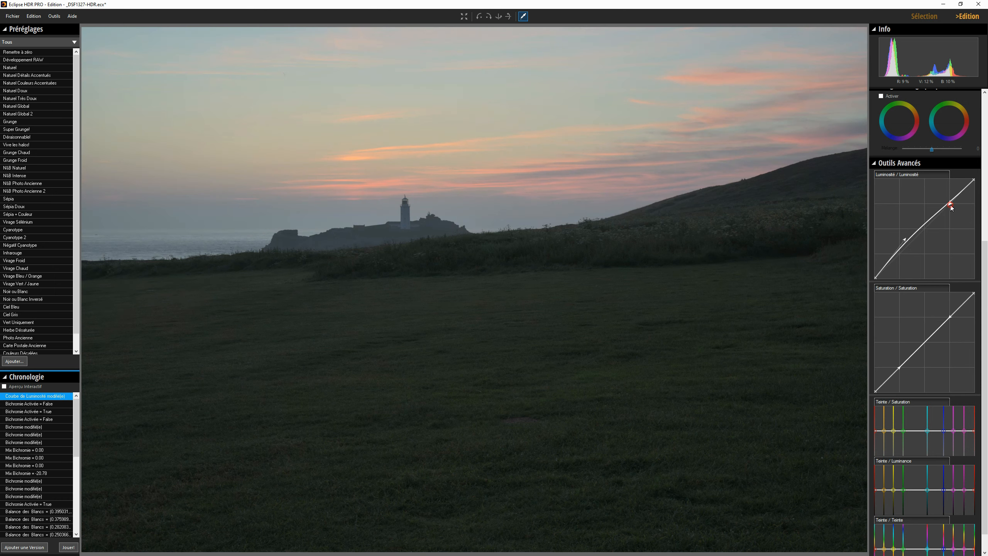
left_click_drag(951, 204, 956, 221)
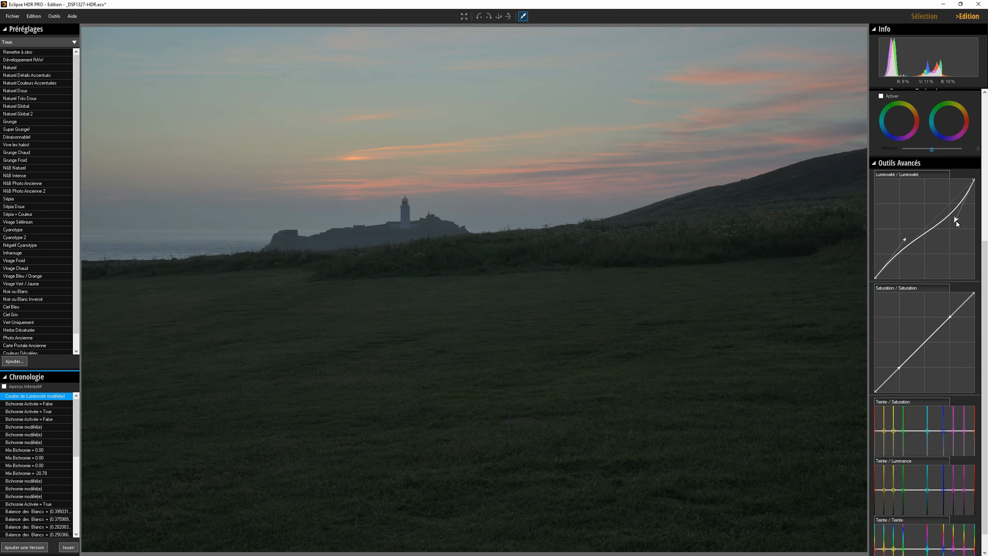
right_click(952, 216)
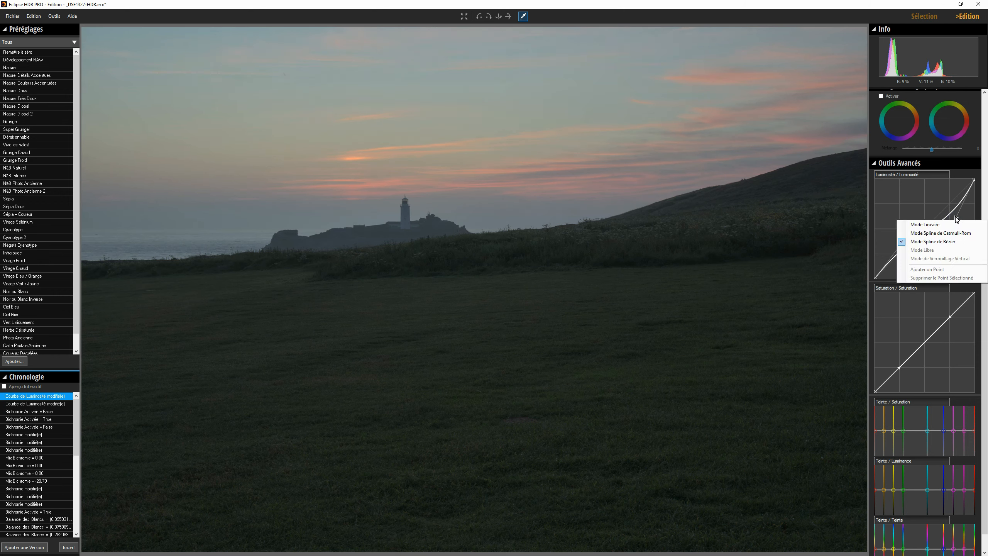
key("Escape")
left_click_drag(955, 219, 908, 238)
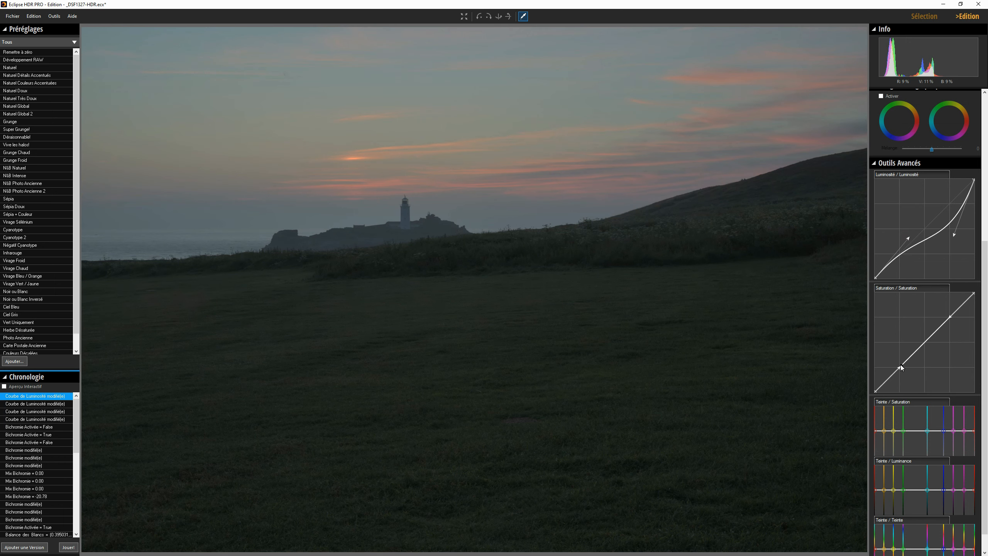
- Reshape the Saturation curve upward by raising both its lower and upper handles above the diagonal
mouse_move(900, 367)
left_mouse_down()
mouse_move(902, 346)
mouse_move(914, 356)
mouse_move(905, 352)
left_mouse_up()
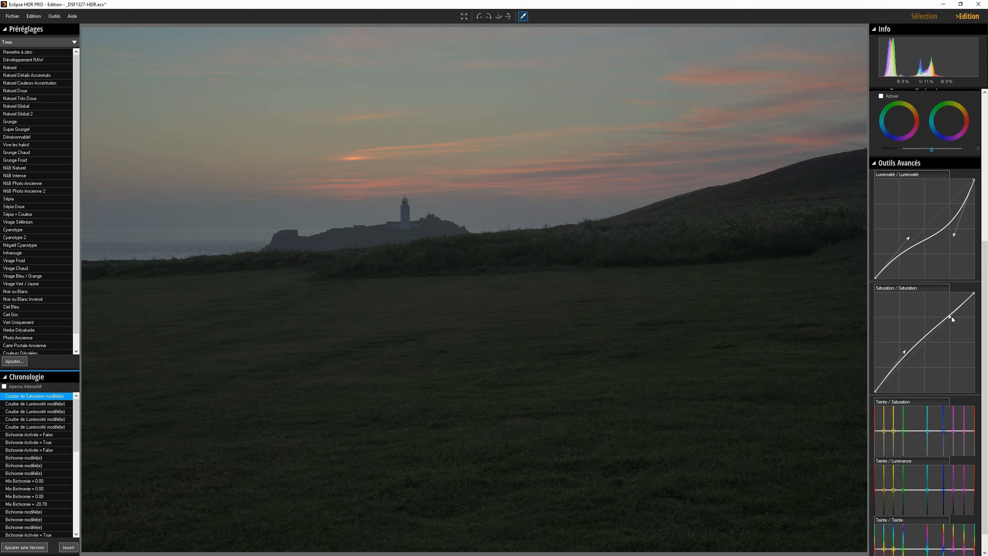
left_click_drag(950, 317, 941, 312)
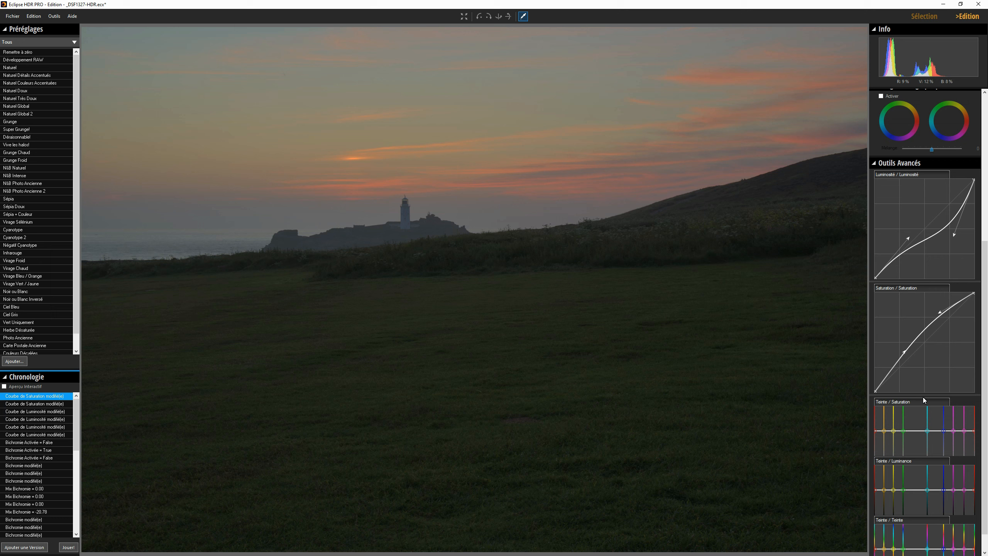
- Try shifting the yellow point on the Teinte / Saturation curve and return it to the neutral line
scroll(930, 430, "down", 1)
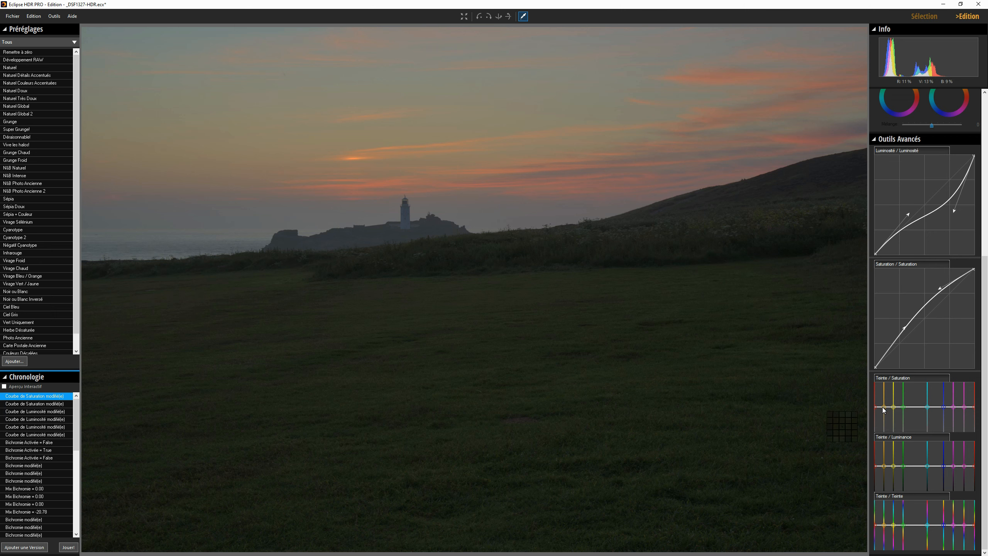
mouse_move(893, 408)
left_mouse_down()
mouse_move(894, 428)
mouse_move(894, 399)
mouse_move(895, 424)
mouse_move(886, 417)
left_mouse_up()
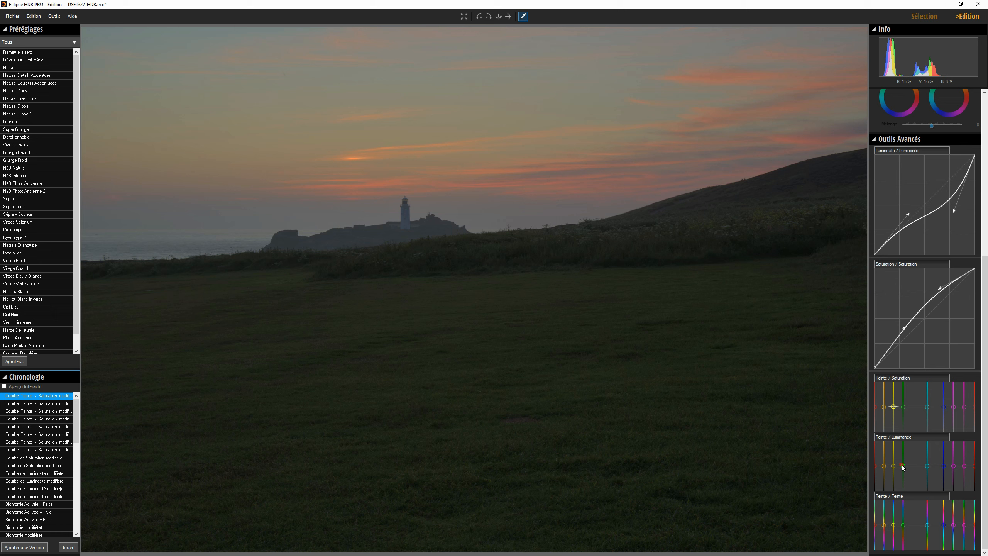
- Lower the orange through blue points on the Teinte / Luminance curve and the yellow point slightly on the Teinte / Teinte curve
left_click_drag(903, 467, 943, 474)
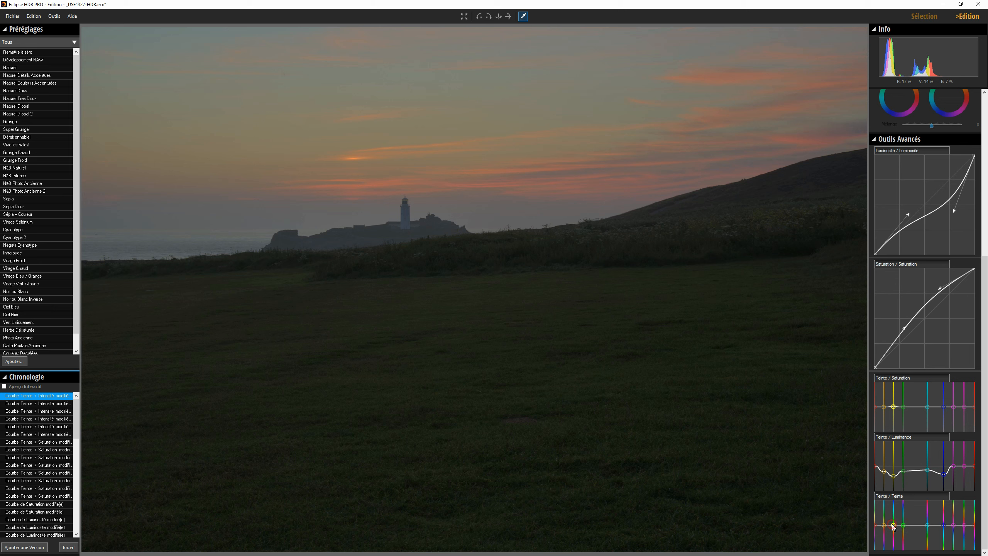
mouse_move(893, 525)
left_mouse_down()
mouse_move(894, 540)
mouse_move(894, 526)
left_mouse_up()
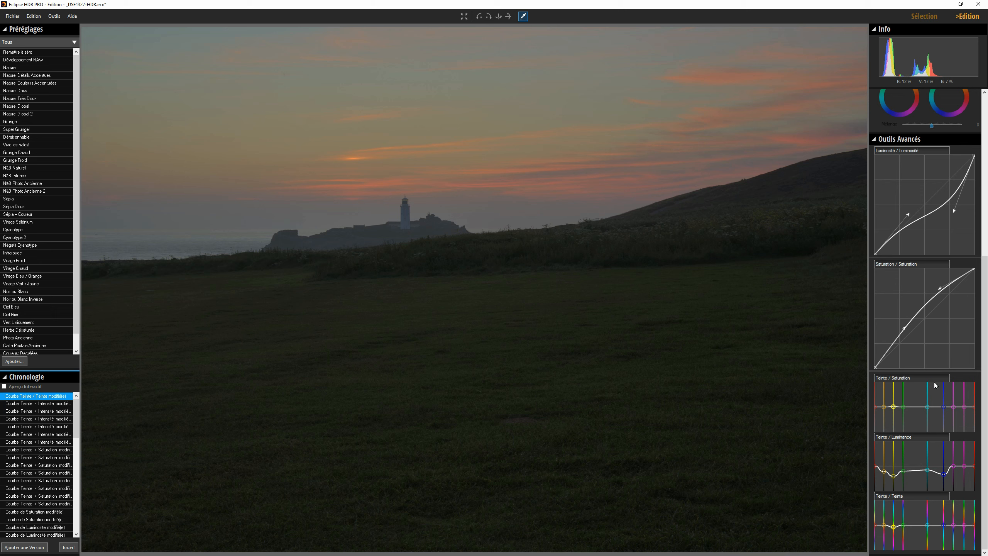
- Review the export commands and the external editor's software and file type preferences, closing the preferences without applying changes
scroll(935, 345, "up", 5)
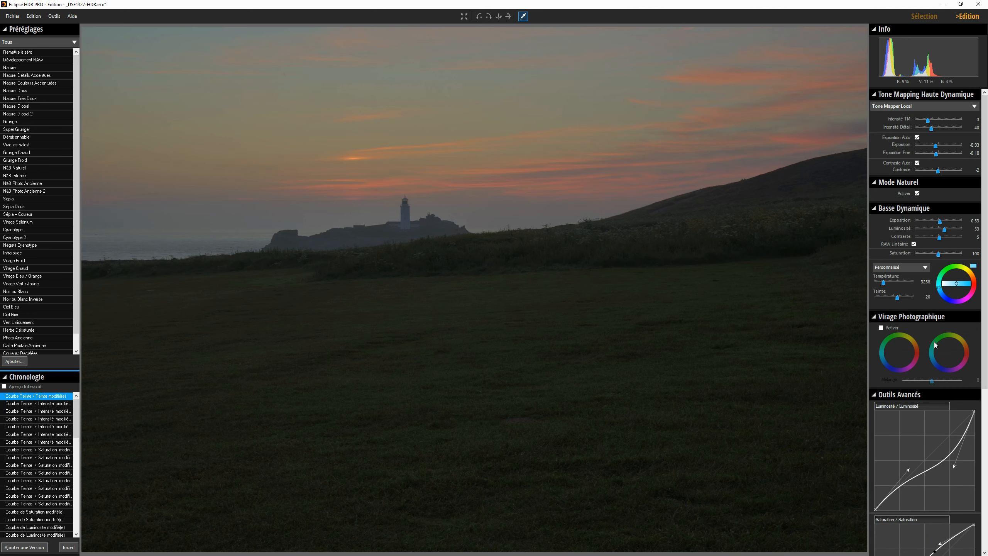
left_click(12, 16)
mouse_move(51, 72)
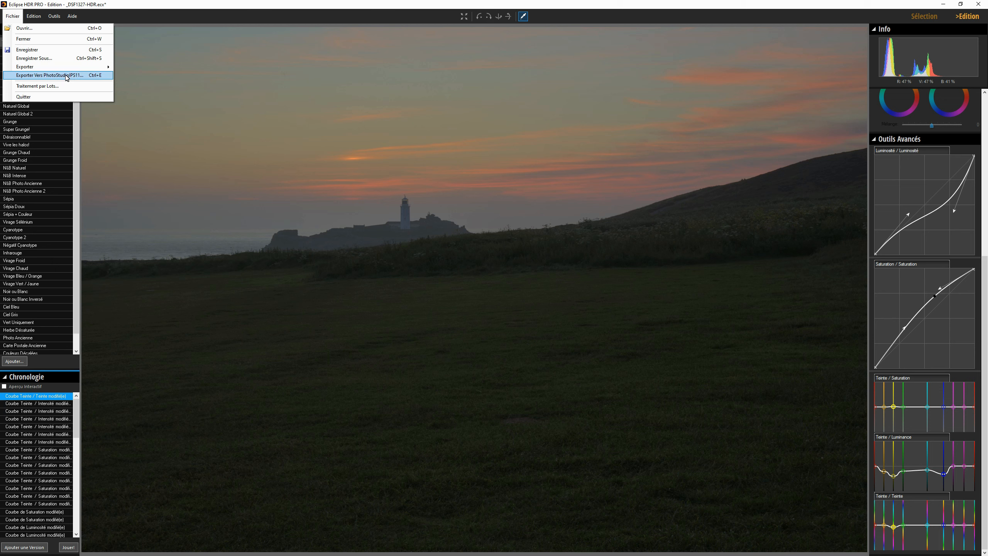
mouse_move(55, 19)
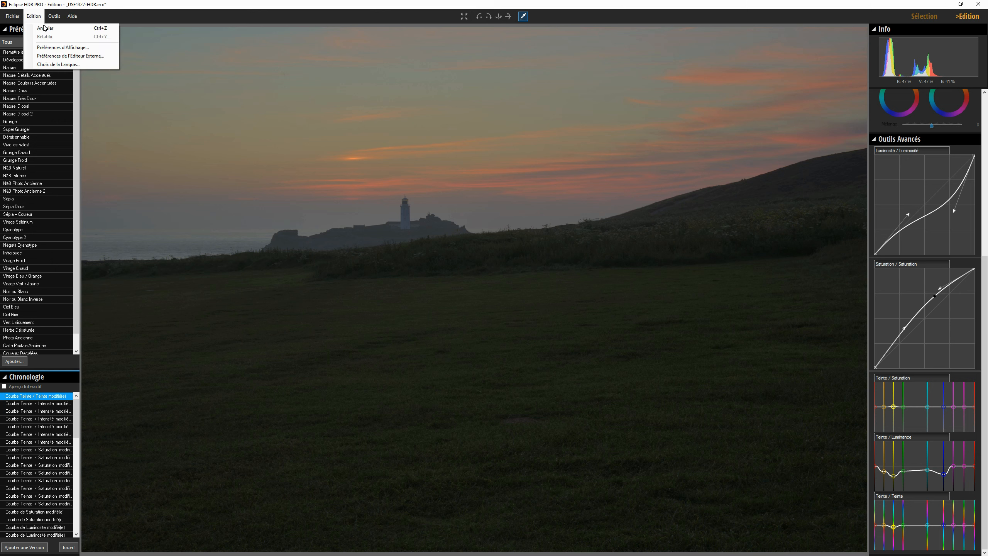
left_click(57, 56)
left_click(473, 276)
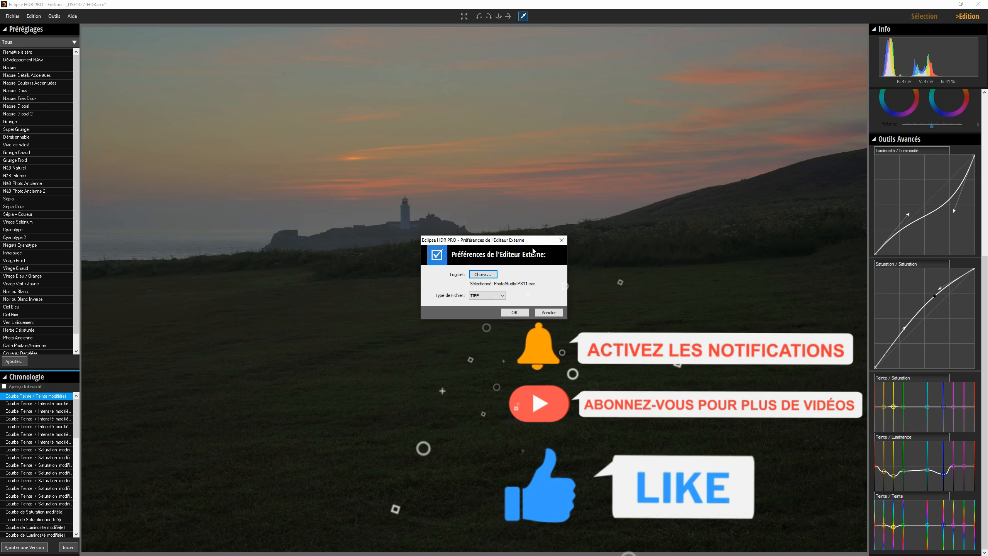
left_click(561, 239)
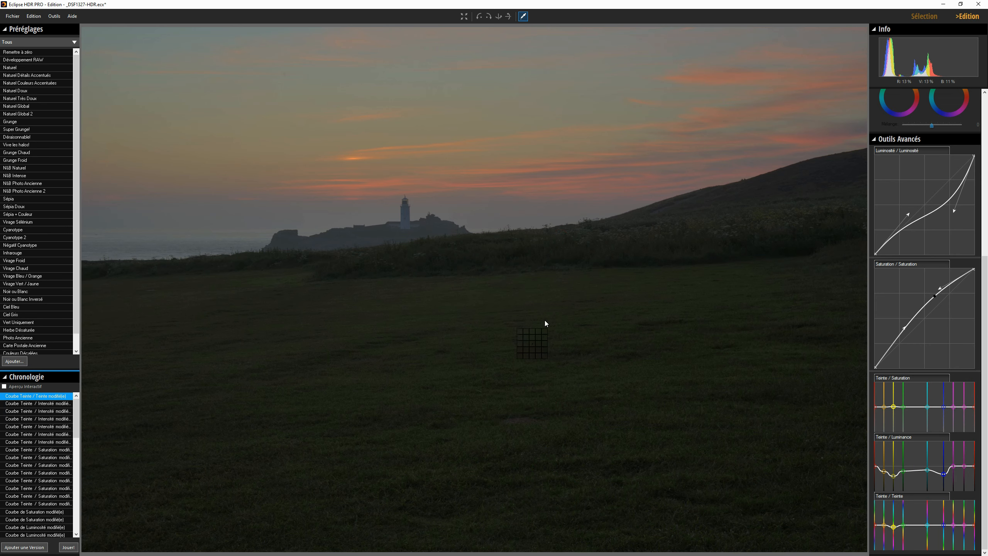